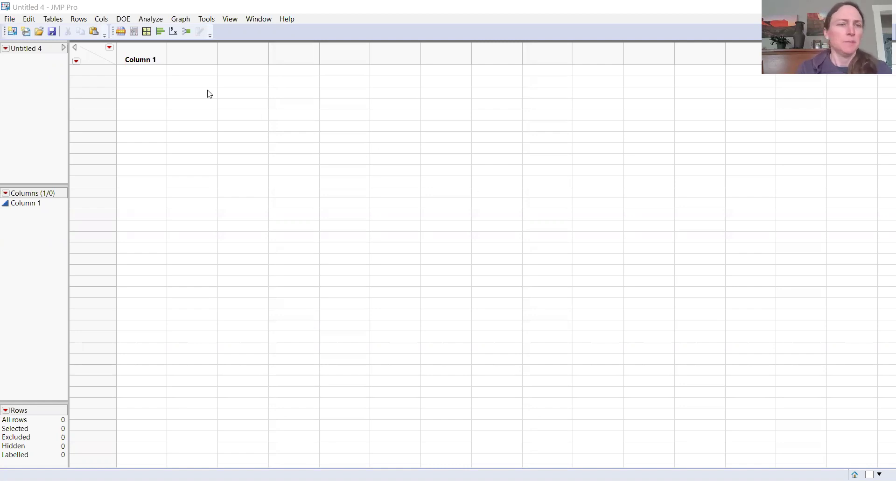
# Step: Paste the copied ant nest data with its column names into the empty table and widen the Location column
pyautogui.click(29, 18)
pyautogui.click(58, 135)
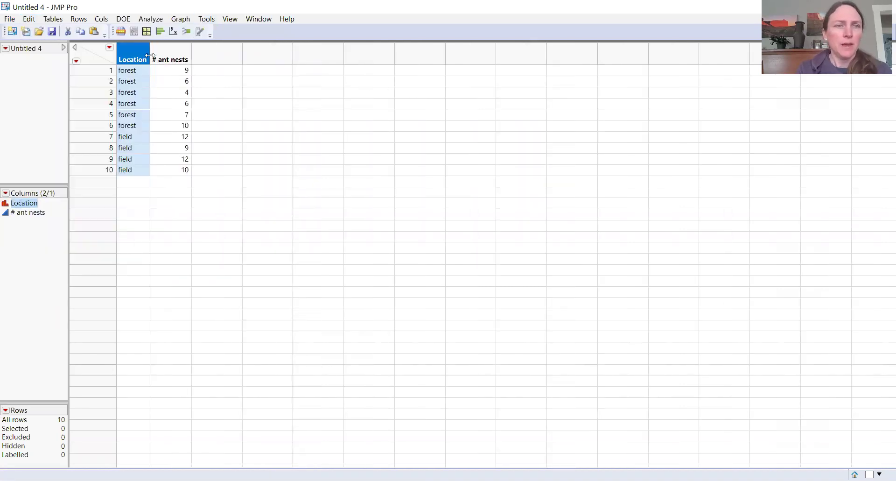
pyautogui.moveTo(150, 59); pyautogui.dragTo(169, 58)
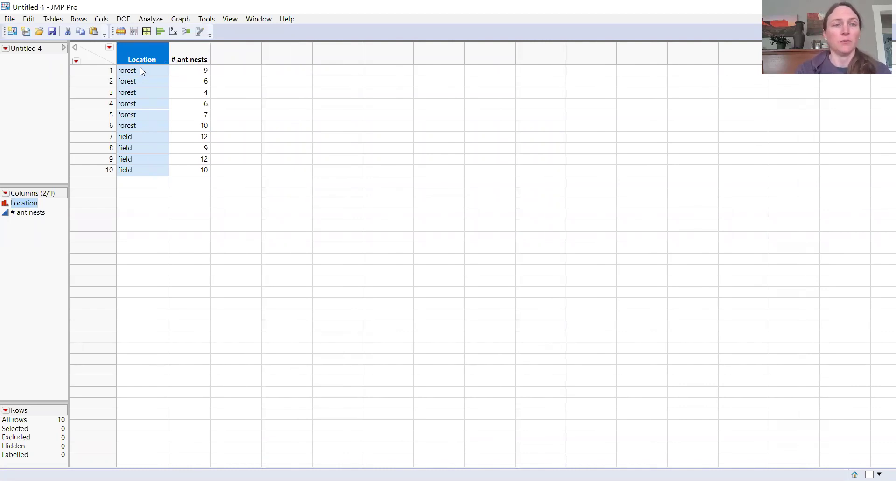
# Step: Hide and exclude the field rows (7 to 10) so only the forest data are analysed
pyautogui.click(195, 59)
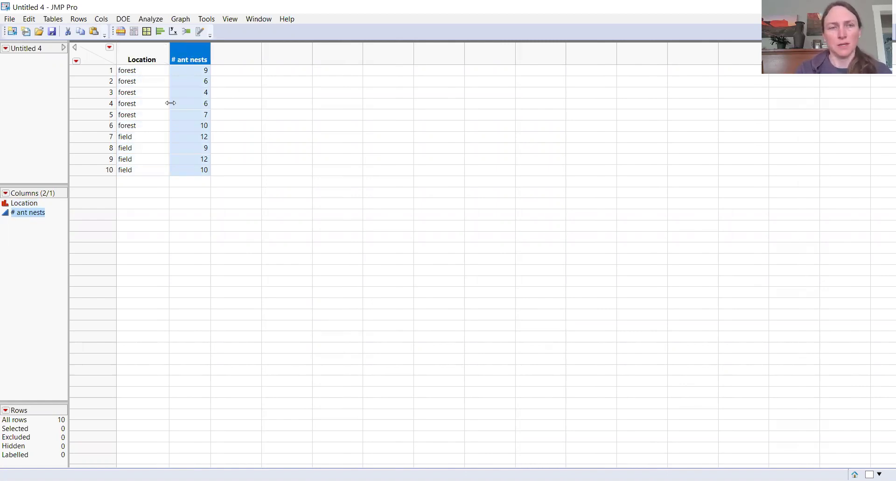
pyautogui.moveTo(151, 70); pyautogui.dragTo(149, 130)
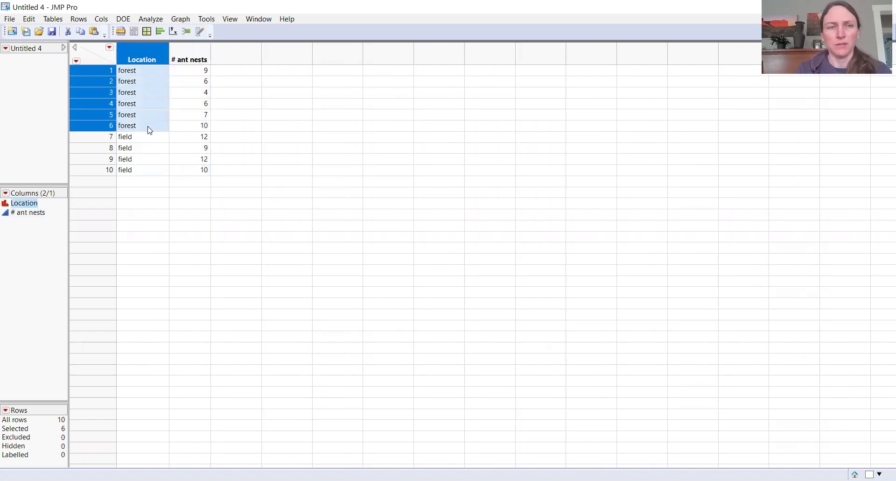
pyautogui.moveTo(147, 138); pyautogui.dragTo(149, 172)
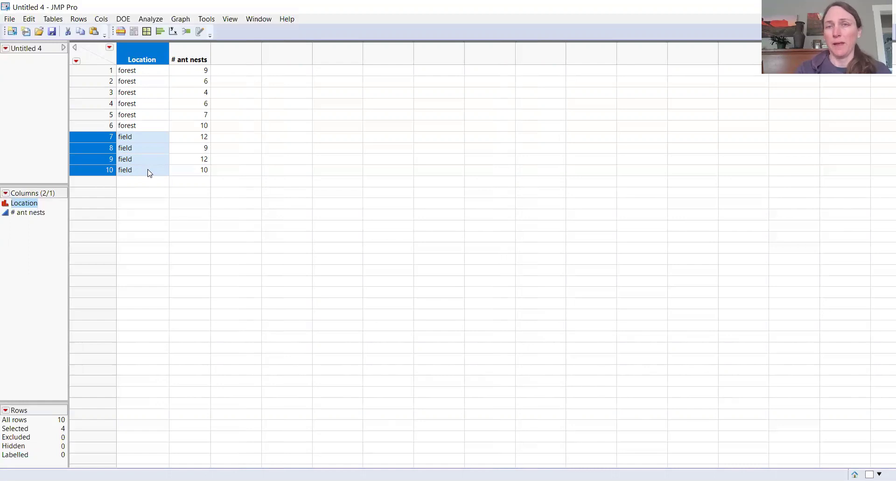
pyautogui.rightClick(90, 138)
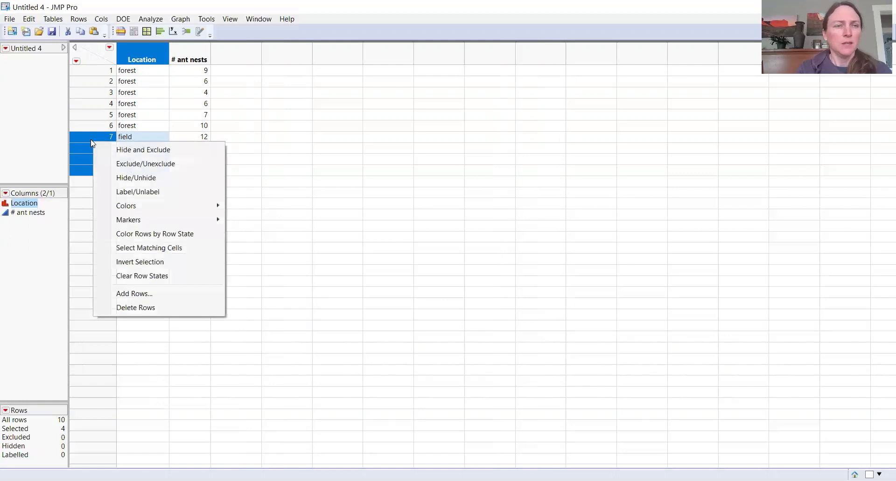
pyautogui.click(126, 150)
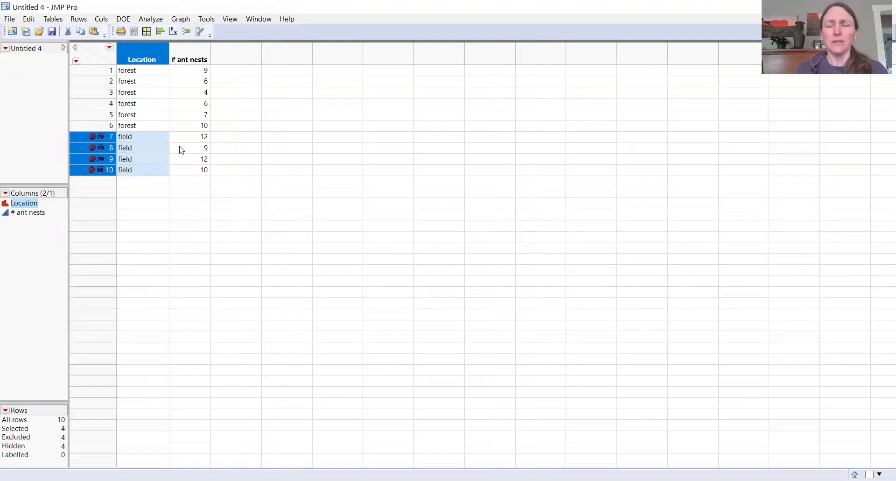
# Step: Run a Distribution analysis on the forest data with # ant nests as the Y column
pyautogui.click(160, 23)
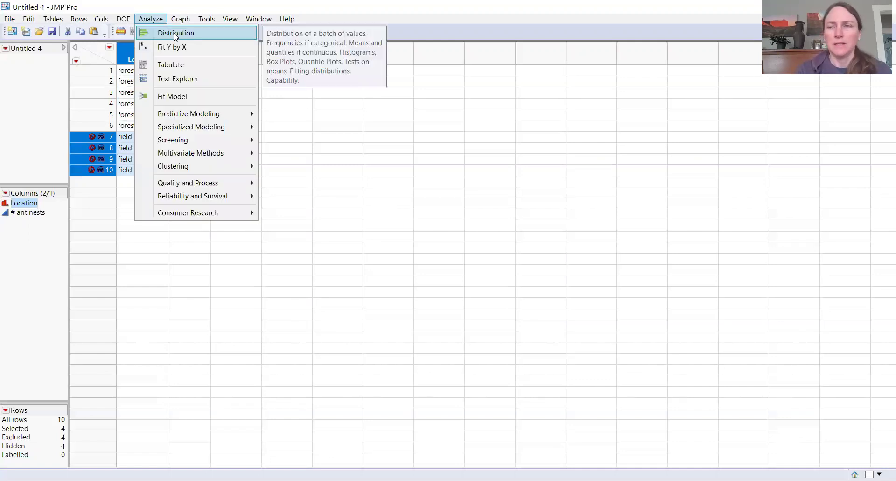
pyautogui.click(176, 34)
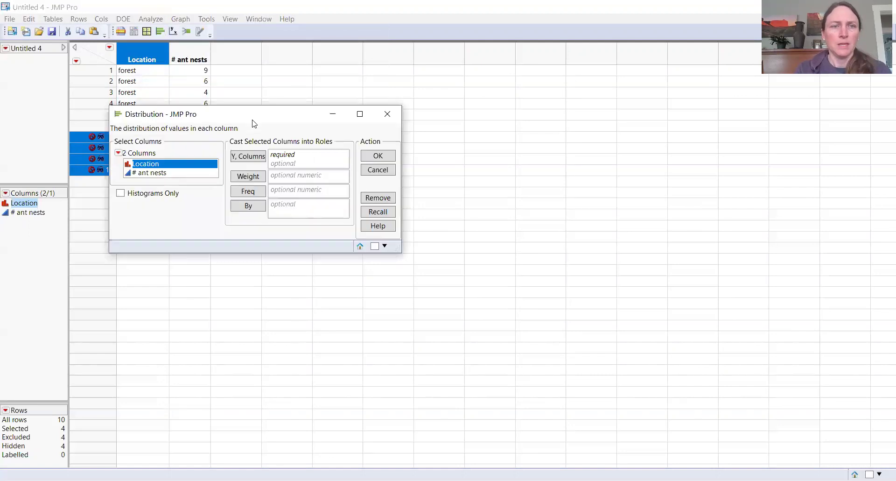
pyautogui.moveTo(253, 124); pyautogui.dragTo(403, 108)
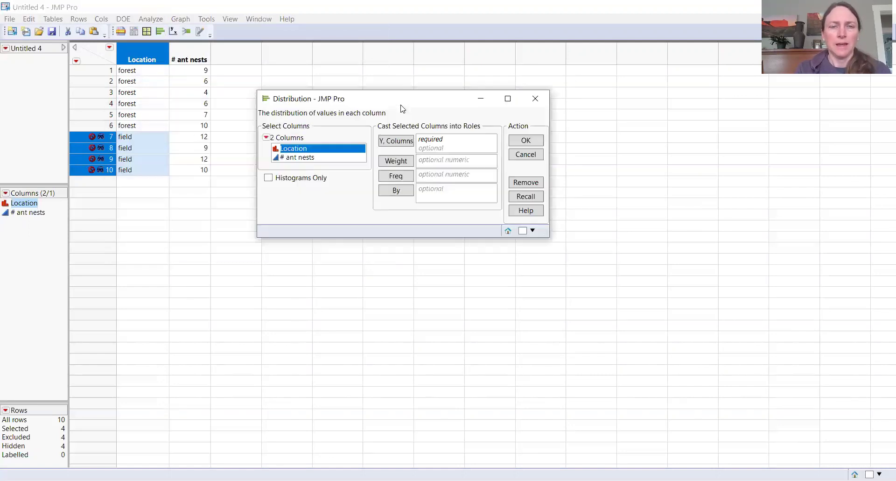
pyautogui.click(312, 161)
pyautogui.click(397, 141)
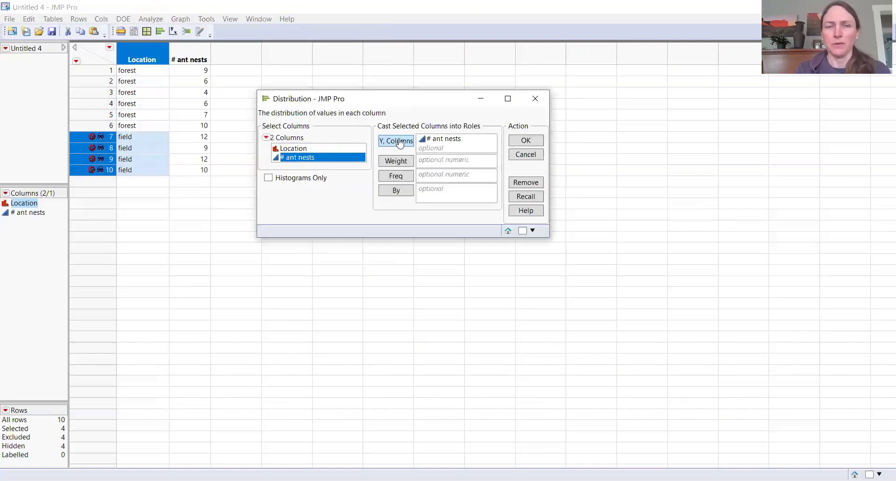
pyautogui.click(526, 141)
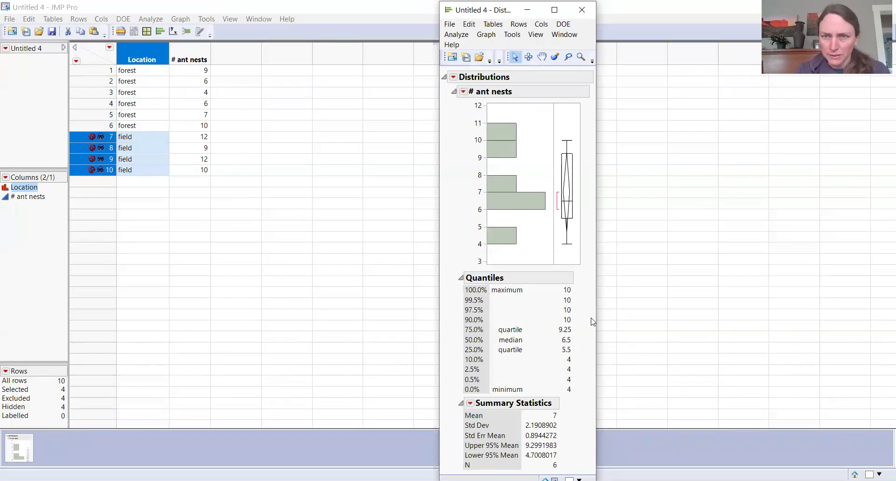
# Step: Fit a continuous Normal distribution to # ant nests in the forest distribution report
pyautogui.click(464, 93)
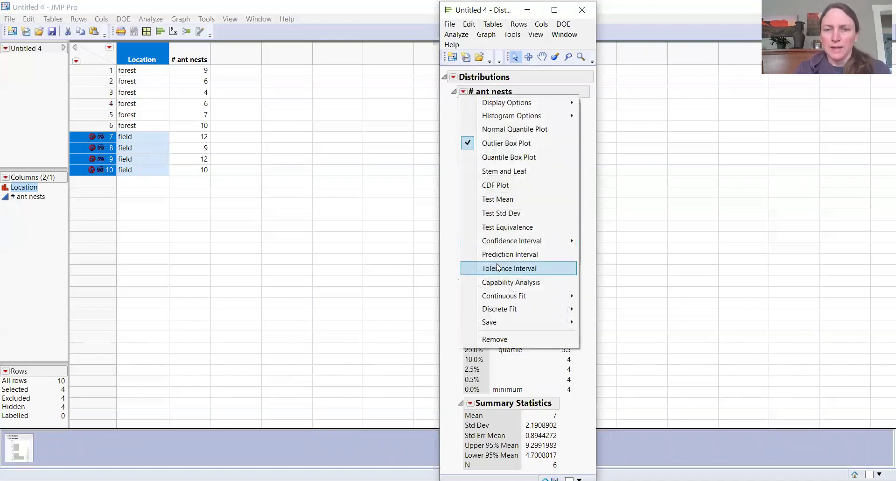
pyautogui.moveTo(504, 299)
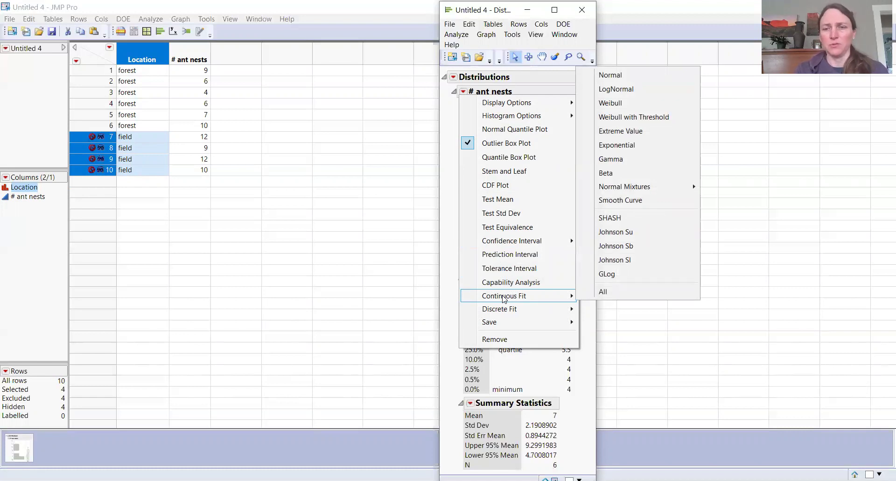
pyautogui.click(629, 74)
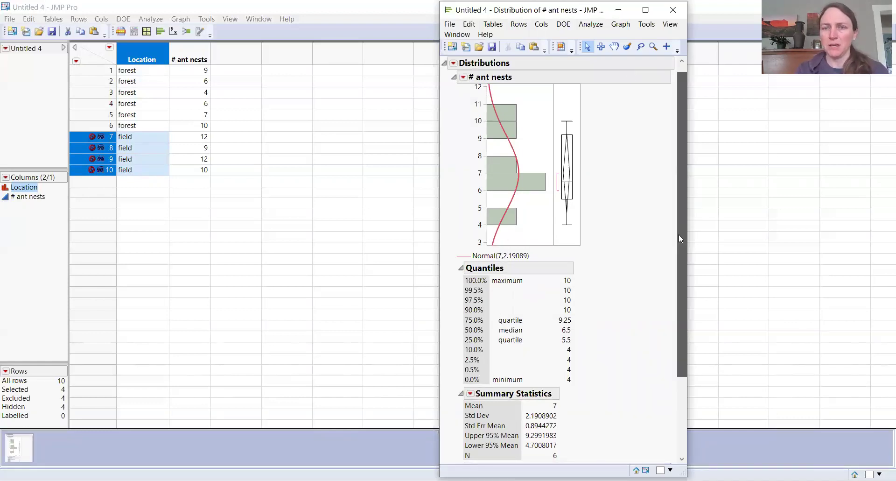
# Step: Add the Goodness of Fit test to the forest data's fitted normal, review the report and close it
pyautogui.moveTo(678, 234); pyautogui.dragTo(678, 363)
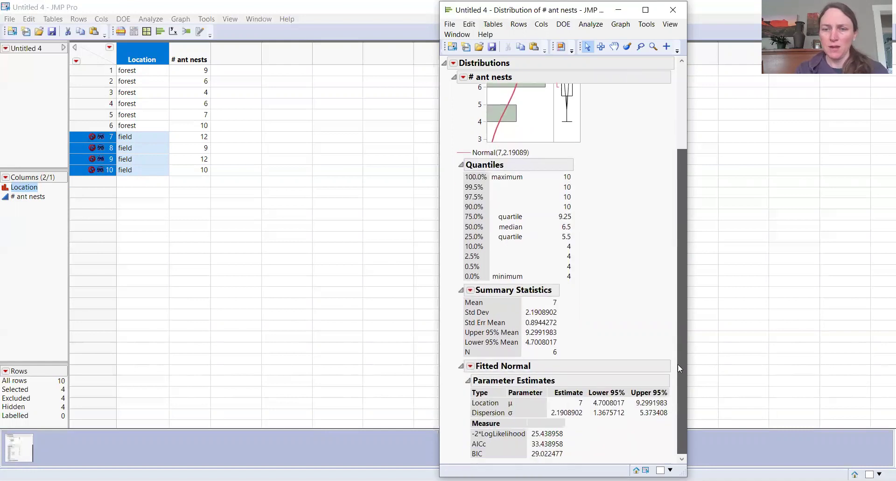
pyautogui.click(471, 367)
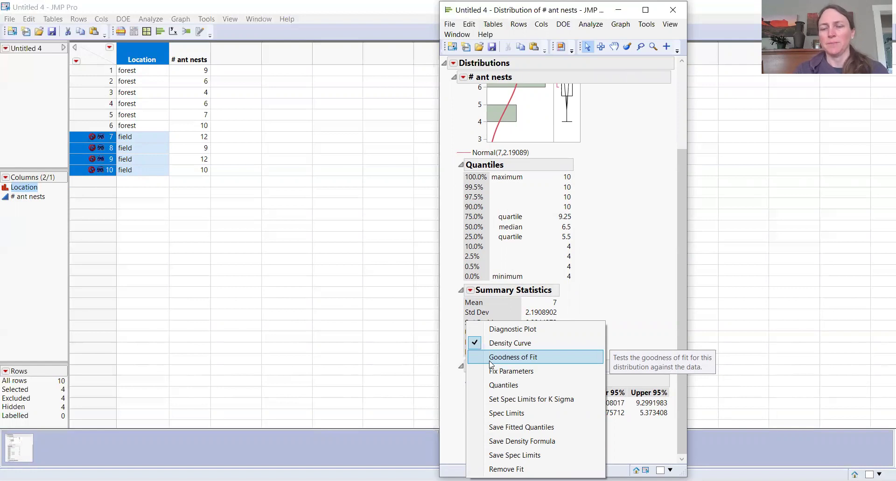
pyautogui.click(490, 359)
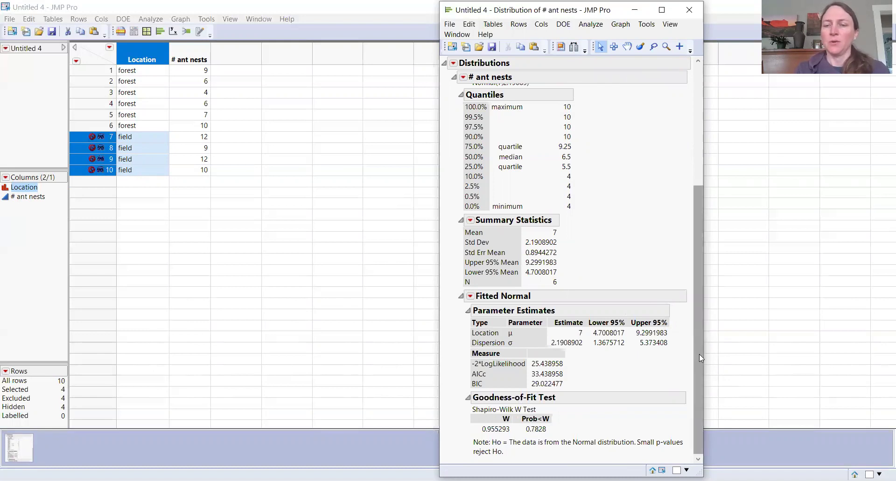
pyautogui.moveTo(699, 353); pyautogui.dragTo(702, 171)
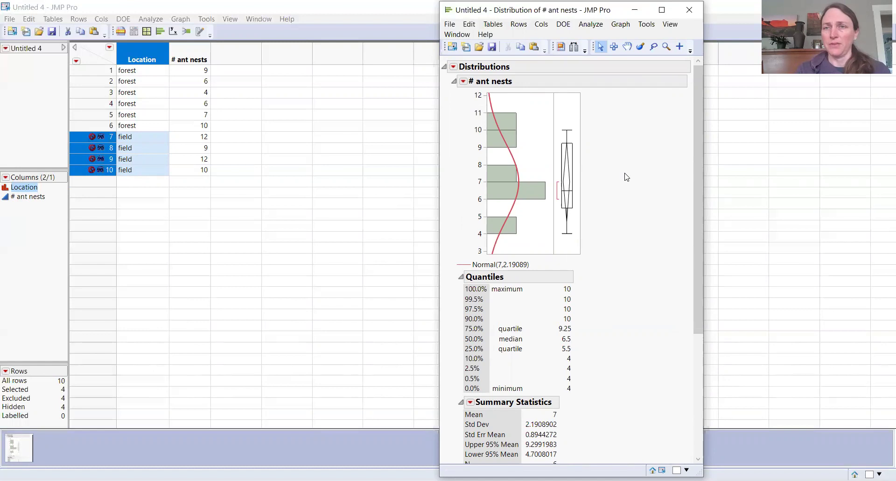
pyautogui.click(689, 10)
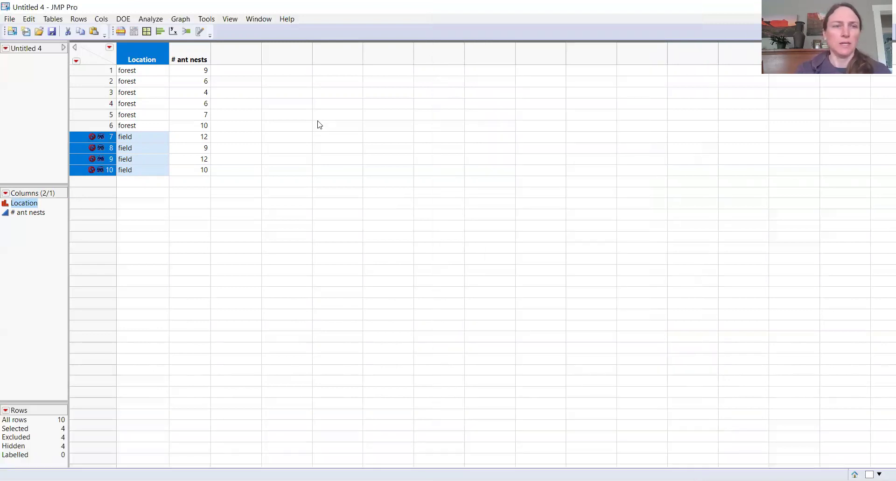
# Step: Restore the hidden and excluded field rows, and hide and exclude the forest rows (1 to 6) instead
pyautogui.rightClick(85, 138)
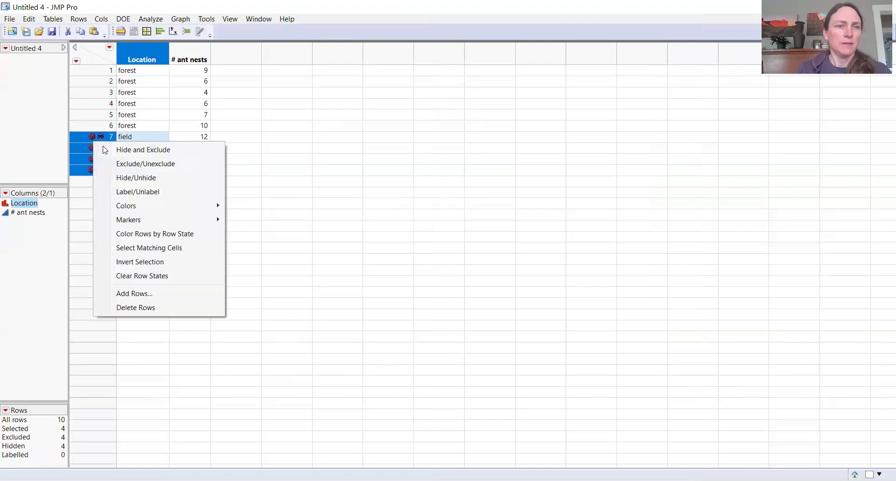
pyautogui.click(106, 149)
pyautogui.moveTo(95, 73); pyautogui.dragTo(90, 125)
pyautogui.rightClick(91, 126)
pyautogui.click(114, 139)
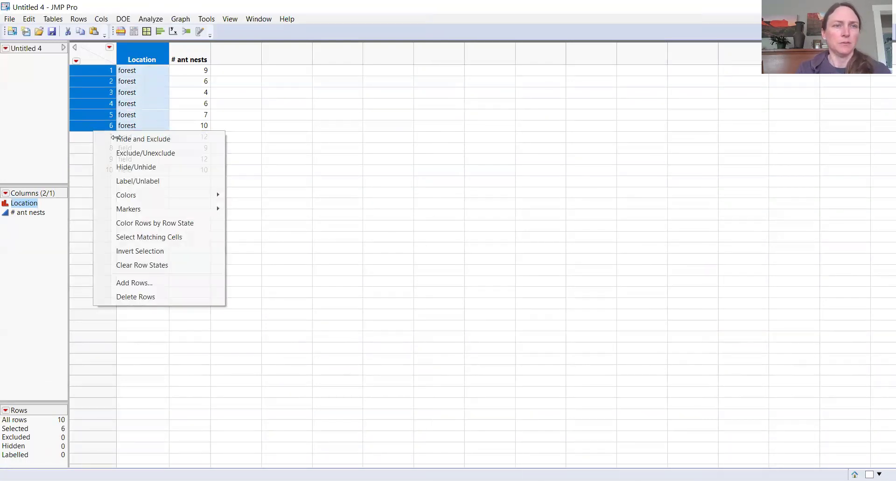
# Step: Run a Distribution analysis on the field data with # ant nests as the Y column
pyautogui.click(150, 18)
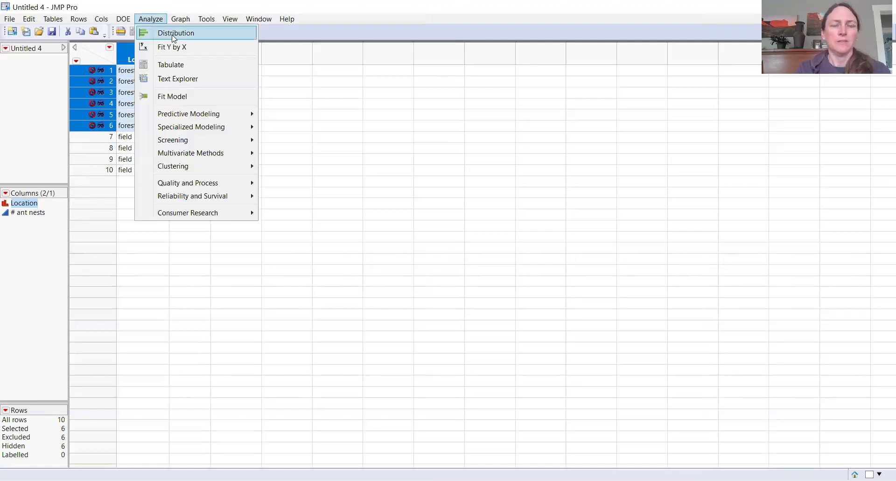
pyautogui.click(173, 33)
pyautogui.click(182, 173)
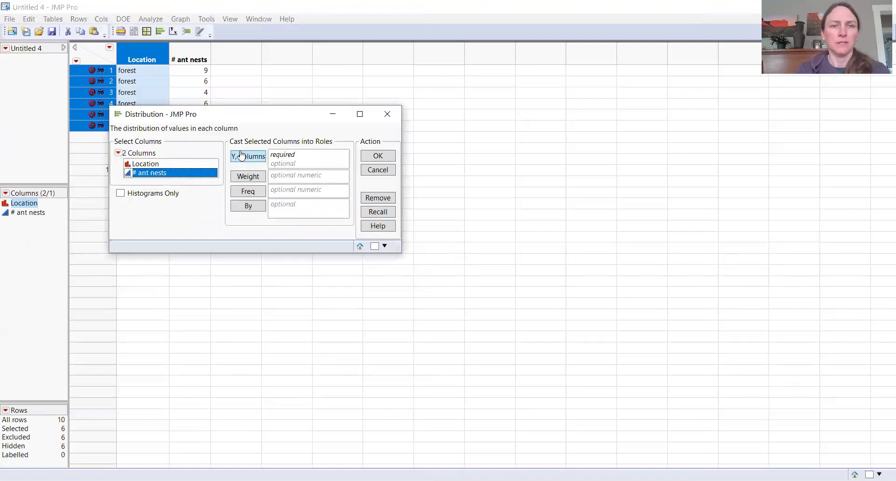
pyautogui.click(240, 155)
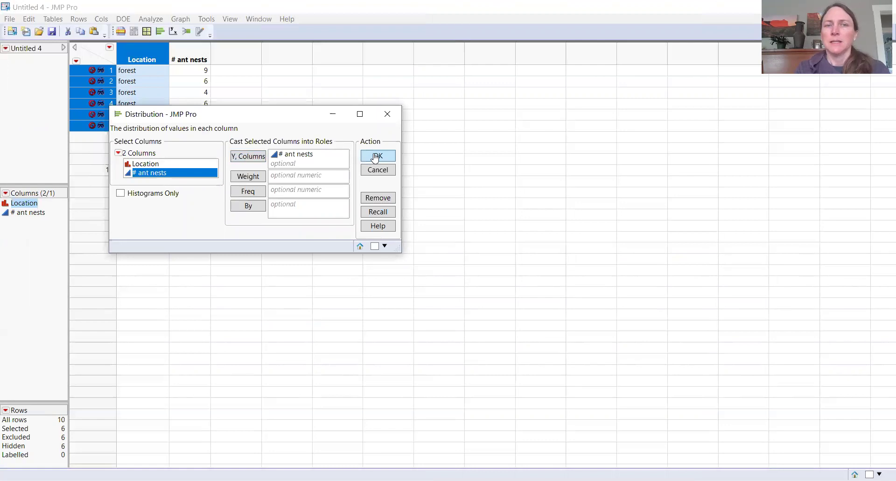
pyautogui.click(376, 156)
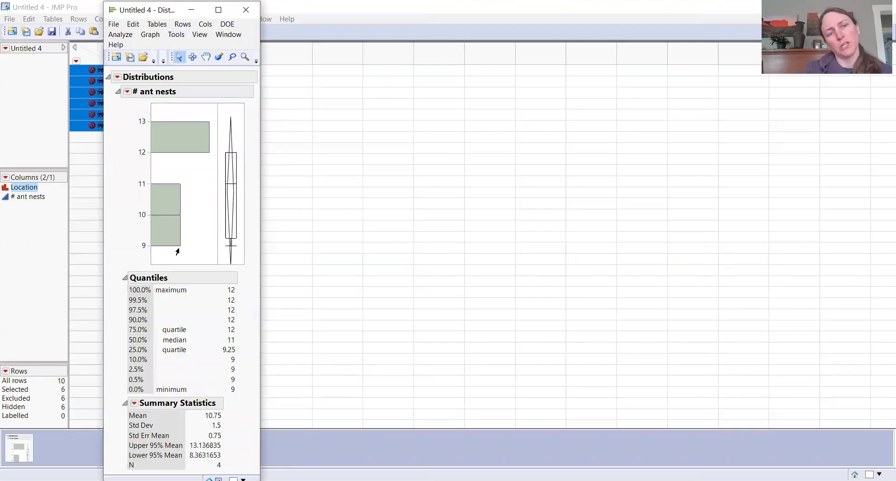
# Step: Fit a continuous Normal distribution to # ant nests in the field distribution report
pyautogui.click(127, 91)
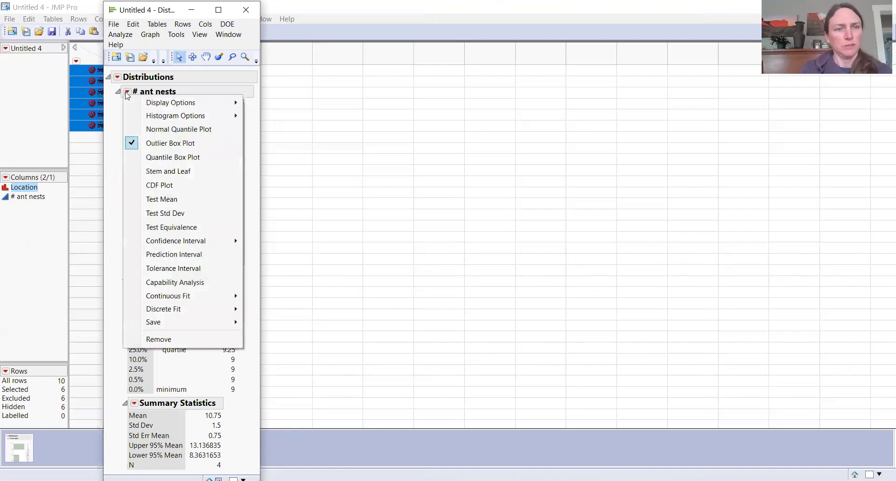
pyautogui.moveTo(212, 296)
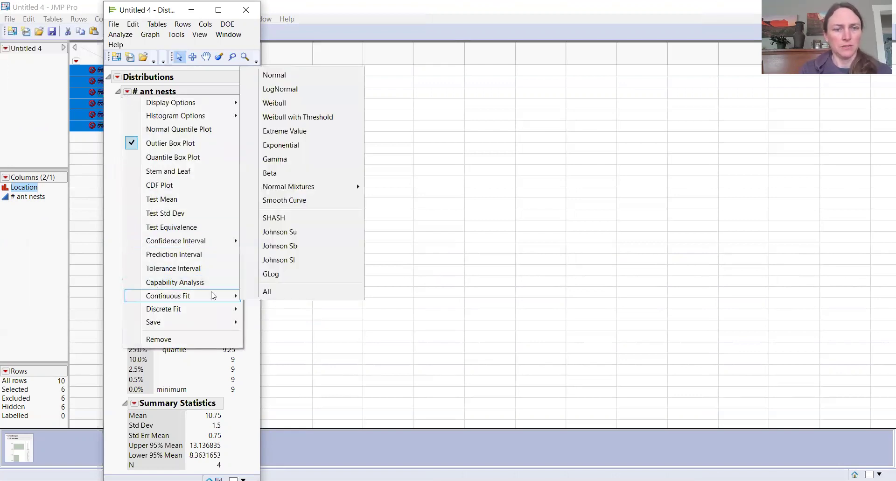
pyautogui.click(291, 77)
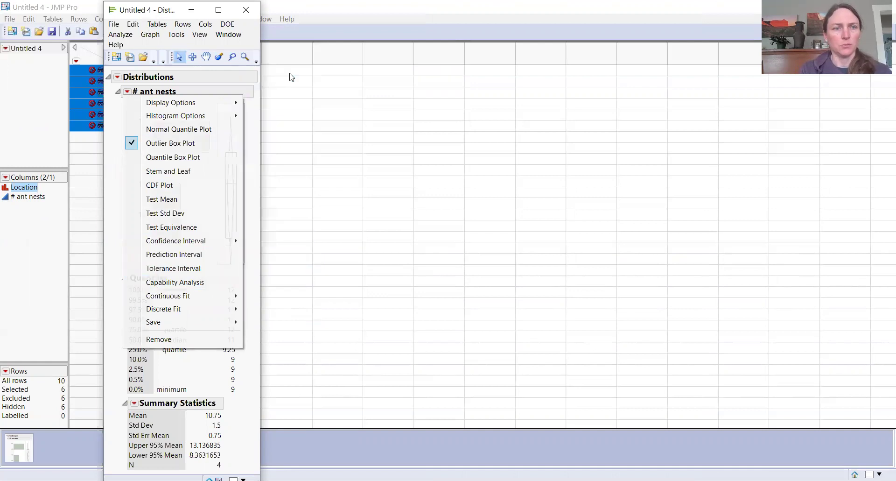
# Step: Add the Goodness of Fit test to the field data's fitted normal and move the report clear of the data table
pyautogui.moveTo(349, 153); pyautogui.dragTo(339, 331)
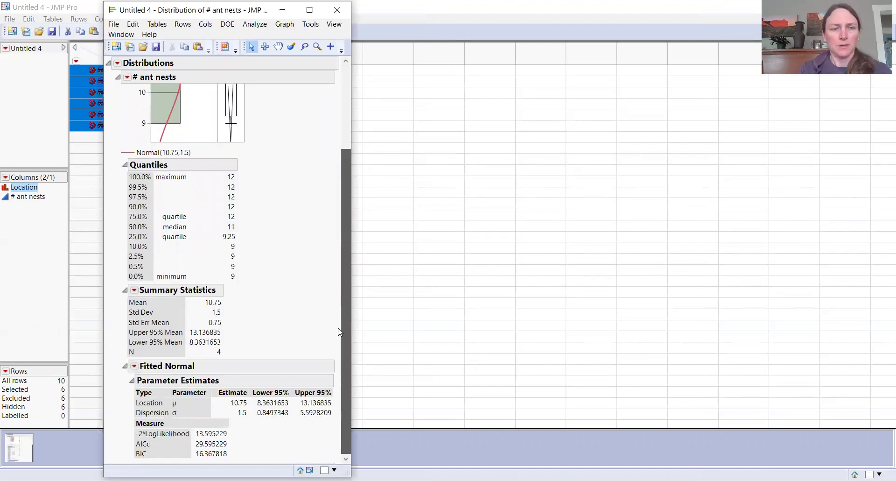
pyautogui.click(135, 366)
pyautogui.click(163, 357)
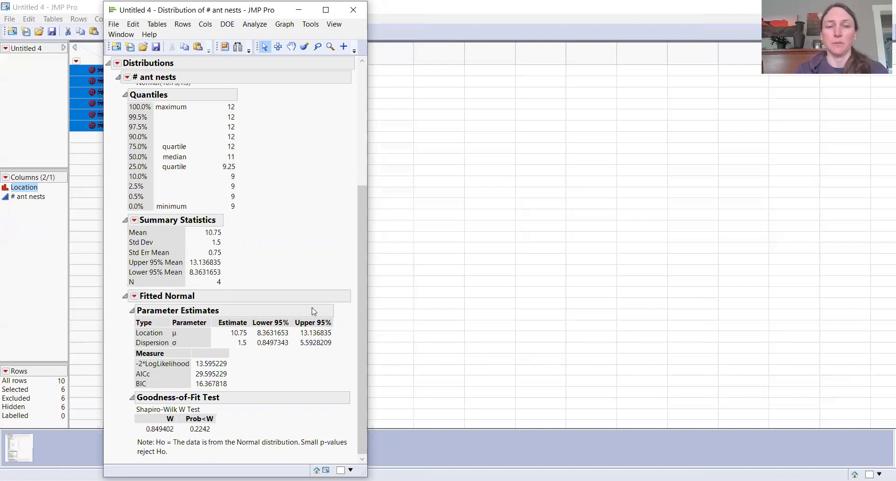
pyautogui.moveTo(361, 279); pyautogui.dragTo(372, 95)
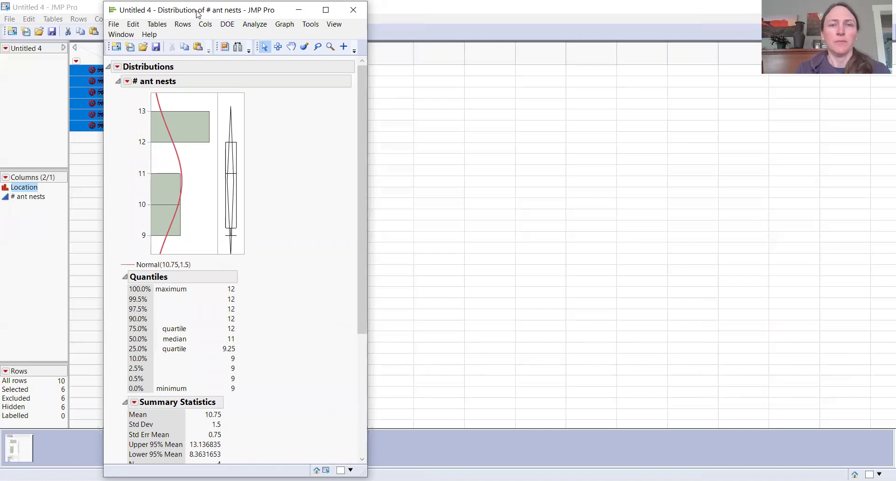
pyautogui.moveTo(198, 14); pyautogui.dragTo(382, 71)
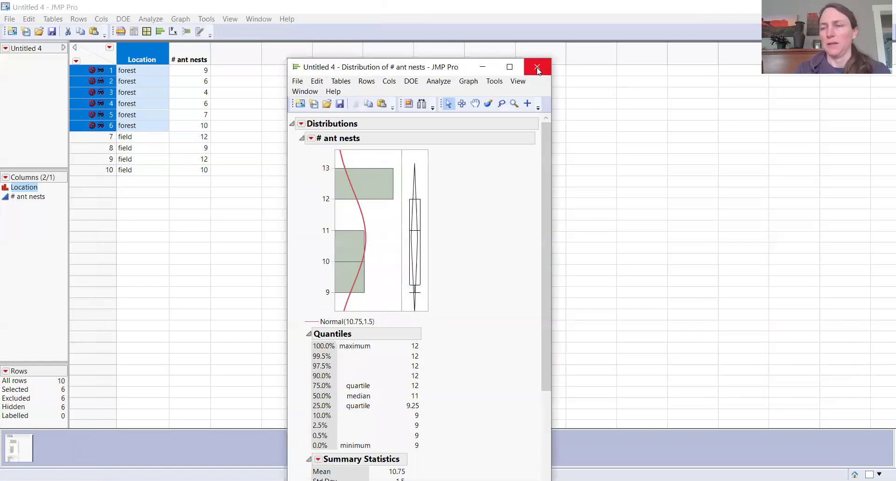
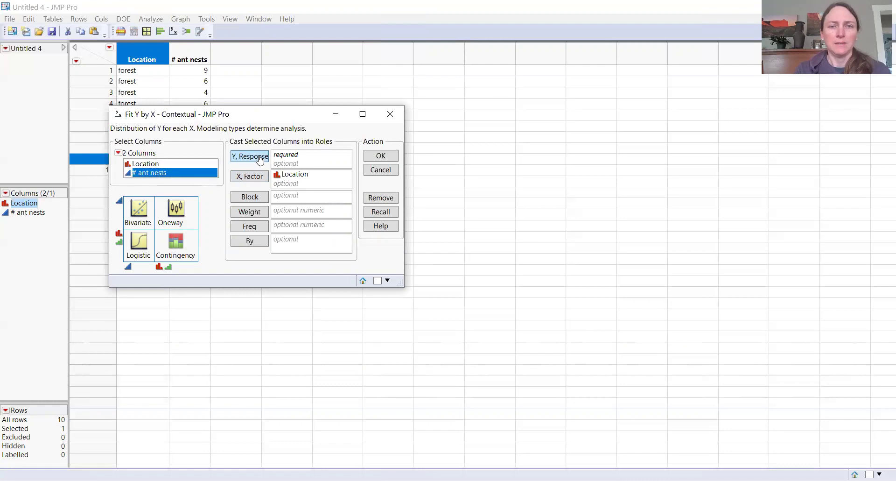
# Step: Run a Fit Y by X analysis with # ant nests as the Y response and Location as the X factor
pyautogui.click(386, 158)
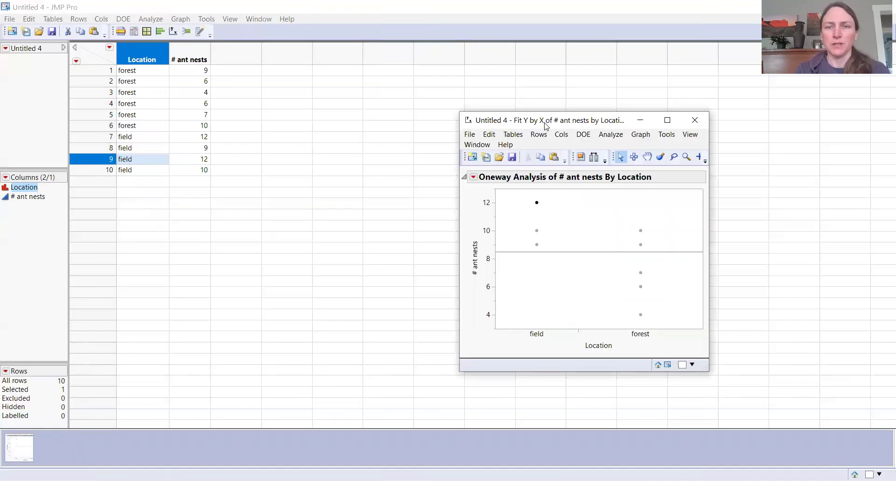
# Step: Move the oneway report clear of the data table, select all ten data rows, and bring the report back into view
pyautogui.moveTo(545, 126); pyautogui.dragTo(410, 73)
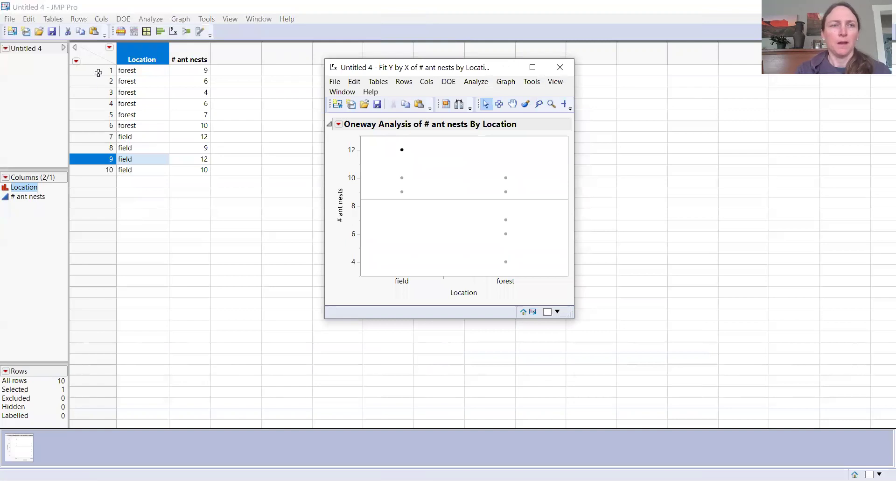
pyautogui.moveTo(99, 73); pyautogui.dragTo(92, 171)
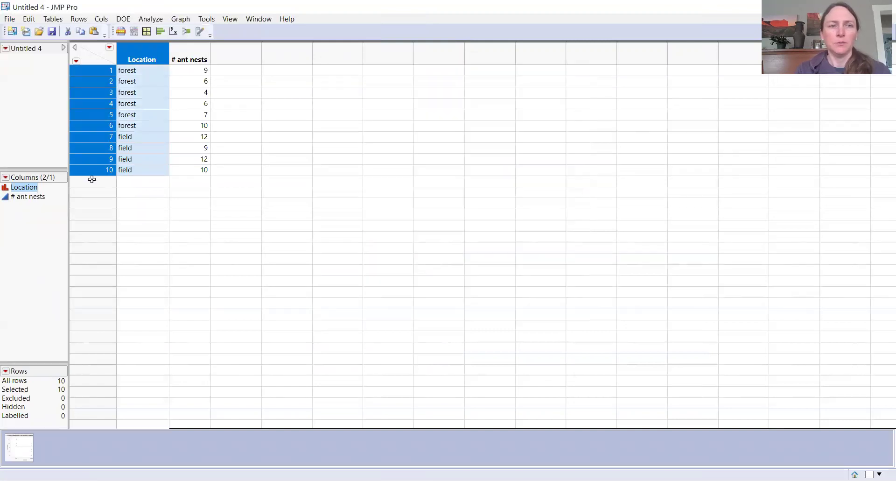
pyautogui.click(14, 448)
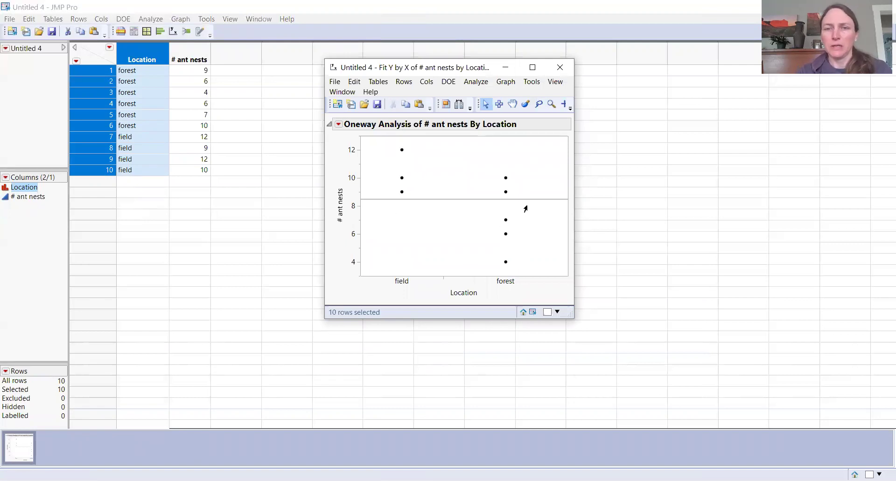
# Step: Add the Unequal Variances test to the oneway analysis of # ant nests by Location and review its results
pyautogui.click(338, 124)
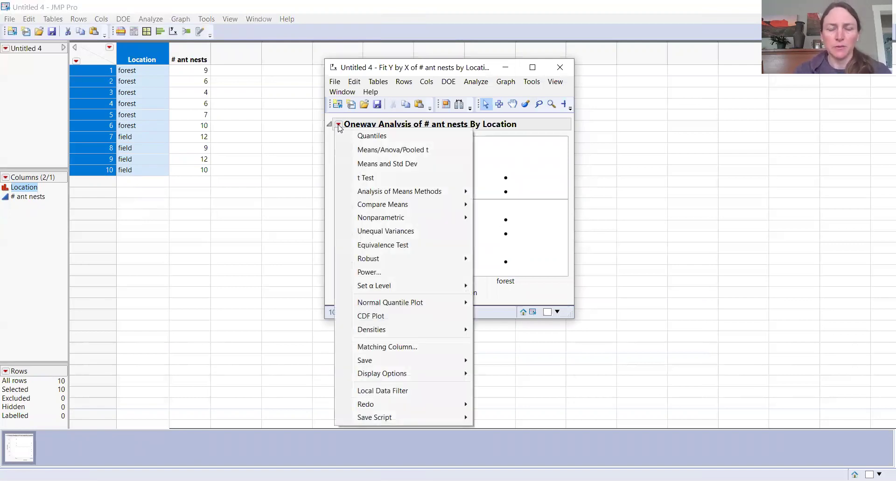
pyautogui.click(370, 236)
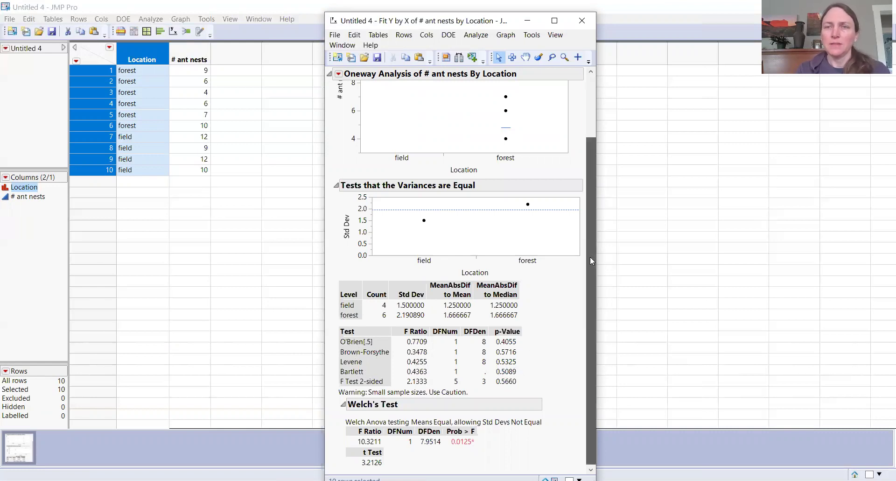
pyautogui.moveTo(590, 257); pyautogui.dragTo(590, 136)
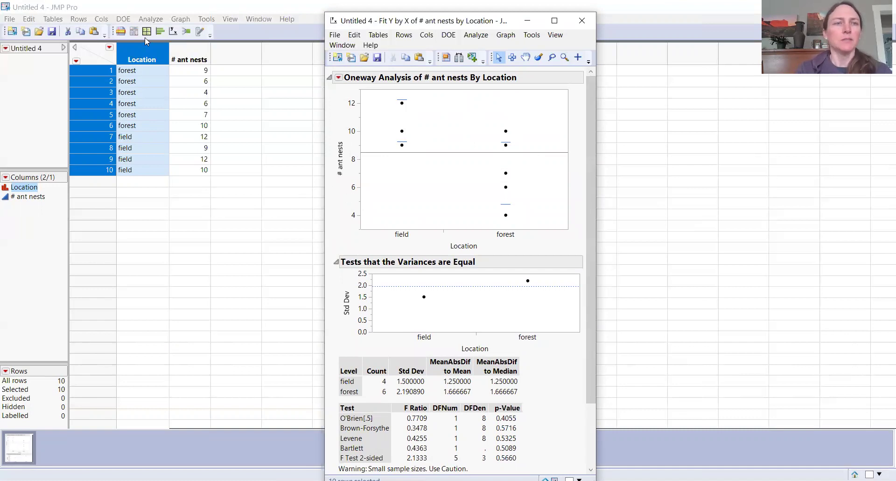
# Step: Run a second Fit Y by X analysis from the data table, with Location as the X factor and # ant nests as the Y response
pyautogui.click(158, 7)
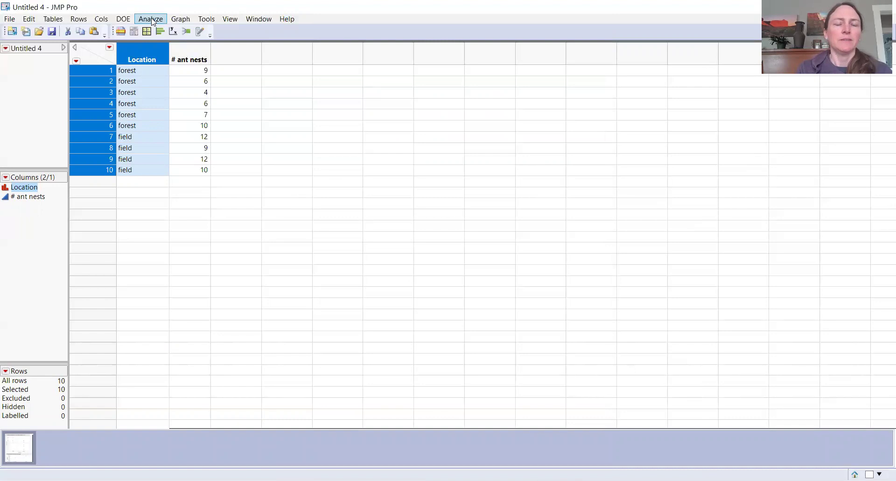
pyautogui.click(152, 20)
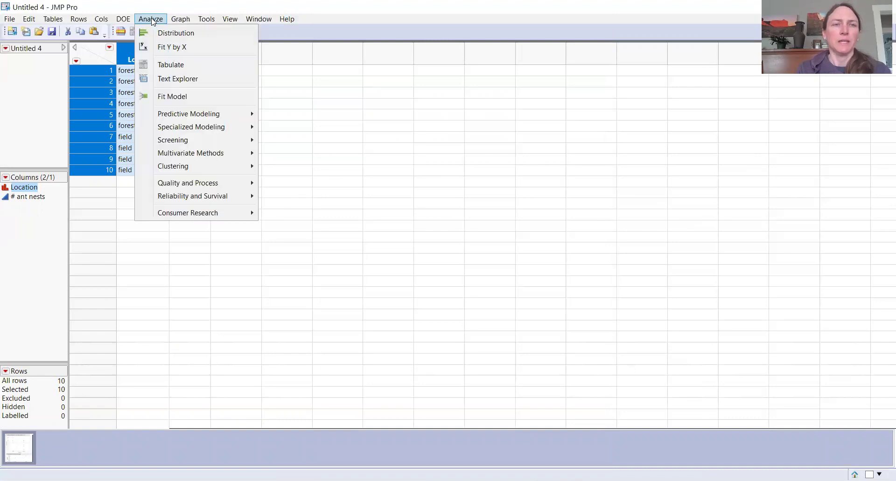
pyautogui.click(169, 47)
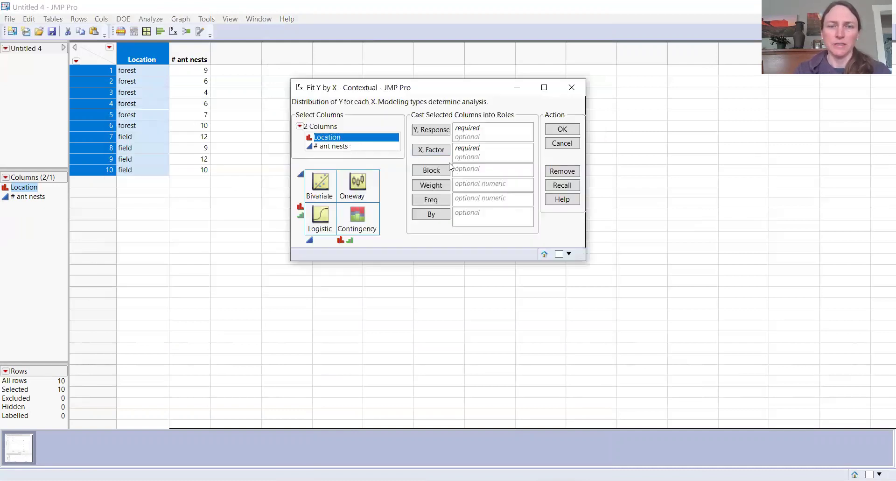
pyautogui.click(437, 154)
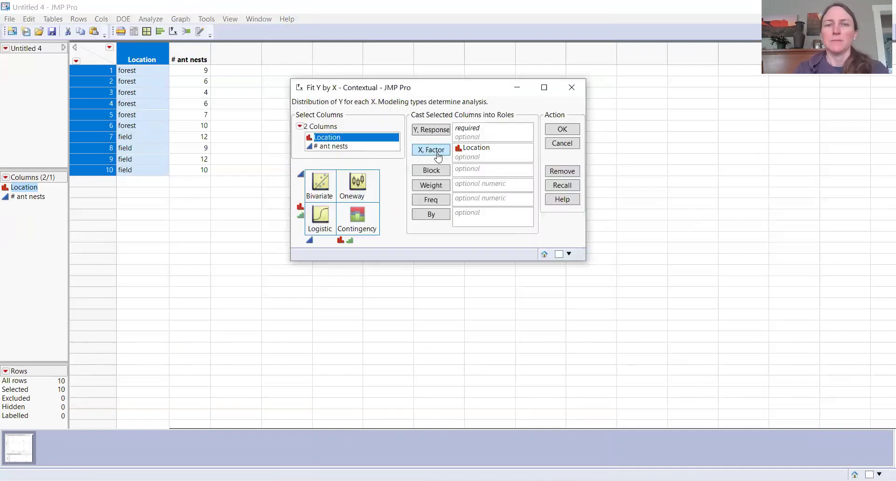
pyautogui.click(356, 146)
pyautogui.click(432, 132)
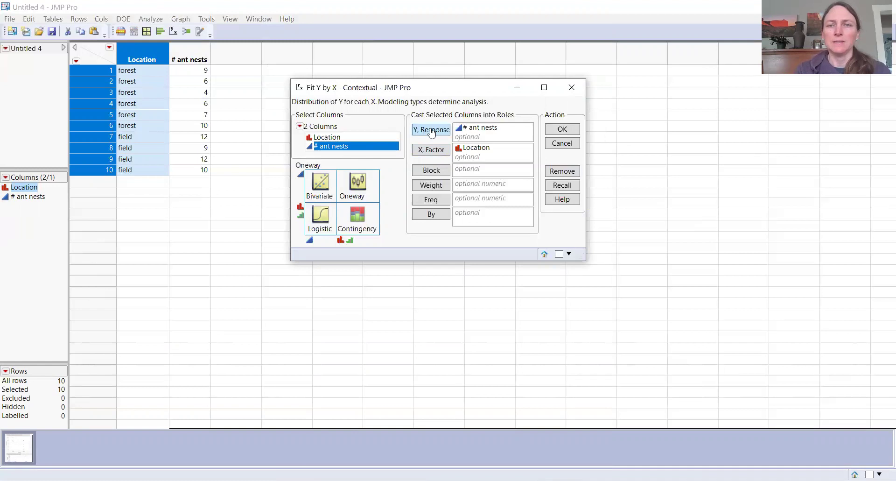
pyautogui.click(560, 130)
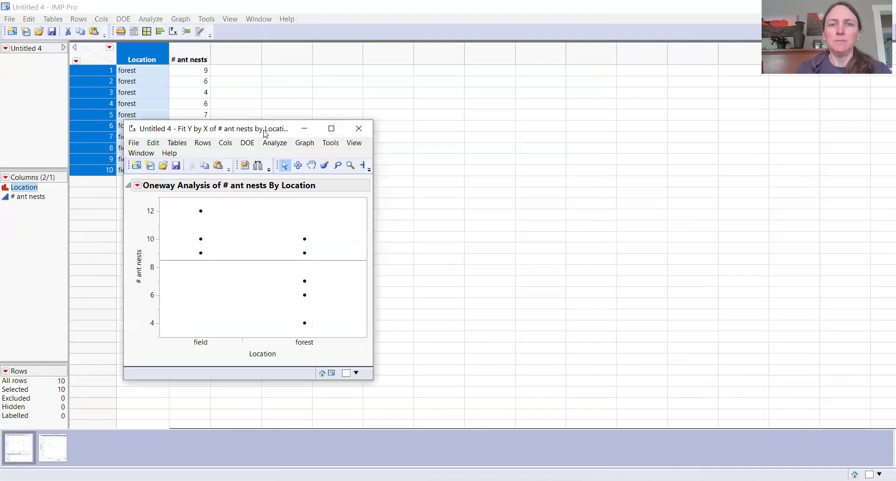
# Step: Move the new oneway report clear of the data, add Means/Anova/Pooled t, and review the results
pyautogui.moveTo(265, 134); pyautogui.dragTo(454, 69)
pyautogui.click(326, 120)
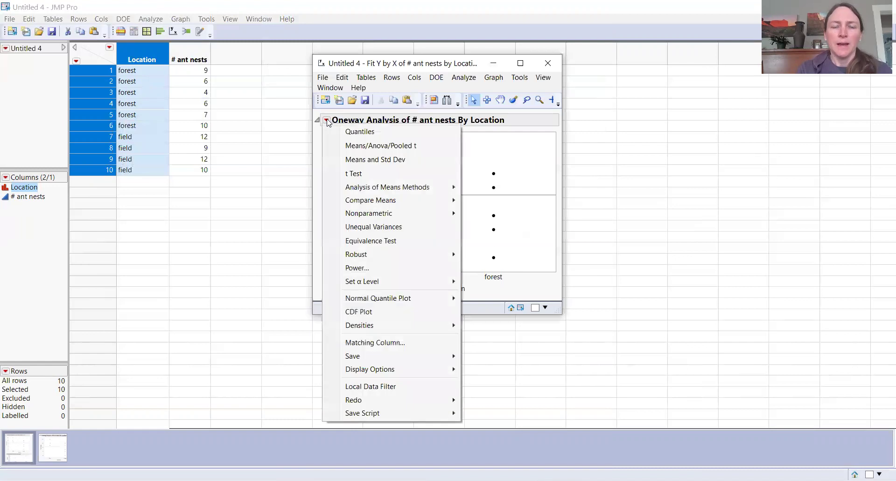
pyautogui.click(345, 145)
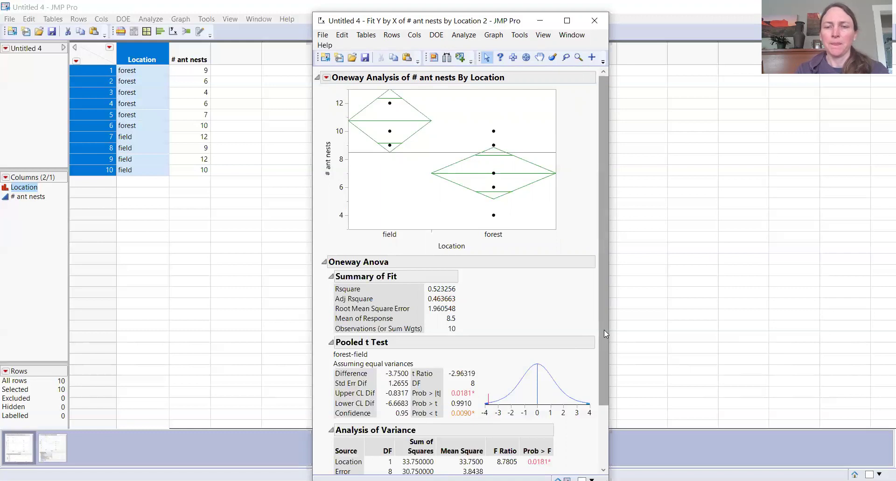
pyautogui.moveTo(604, 329); pyautogui.dragTo(606, 432)
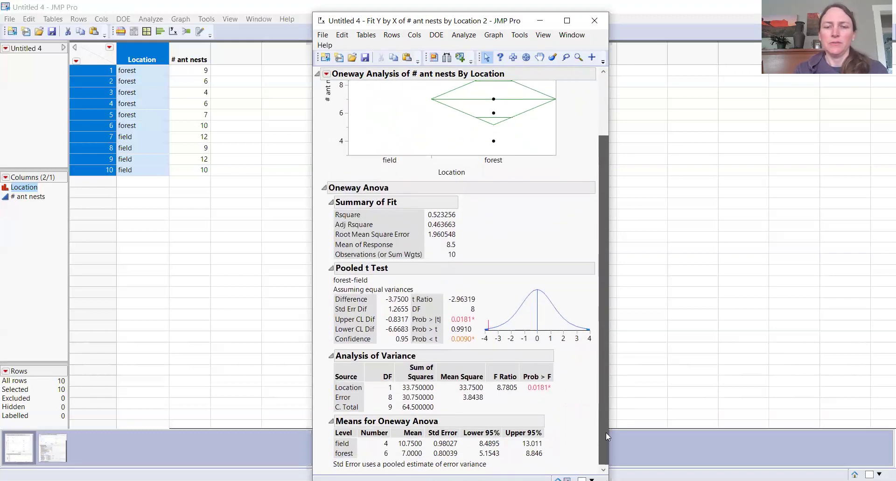
pyautogui.scroll(3, 605, 390)
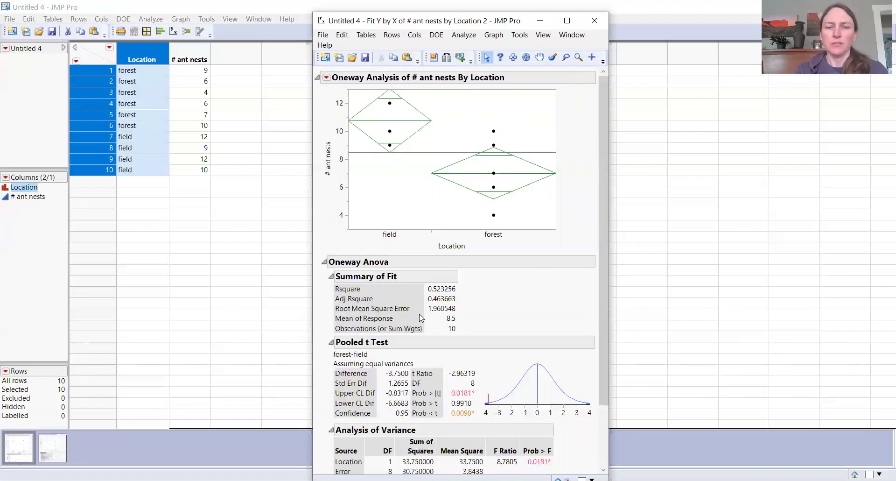